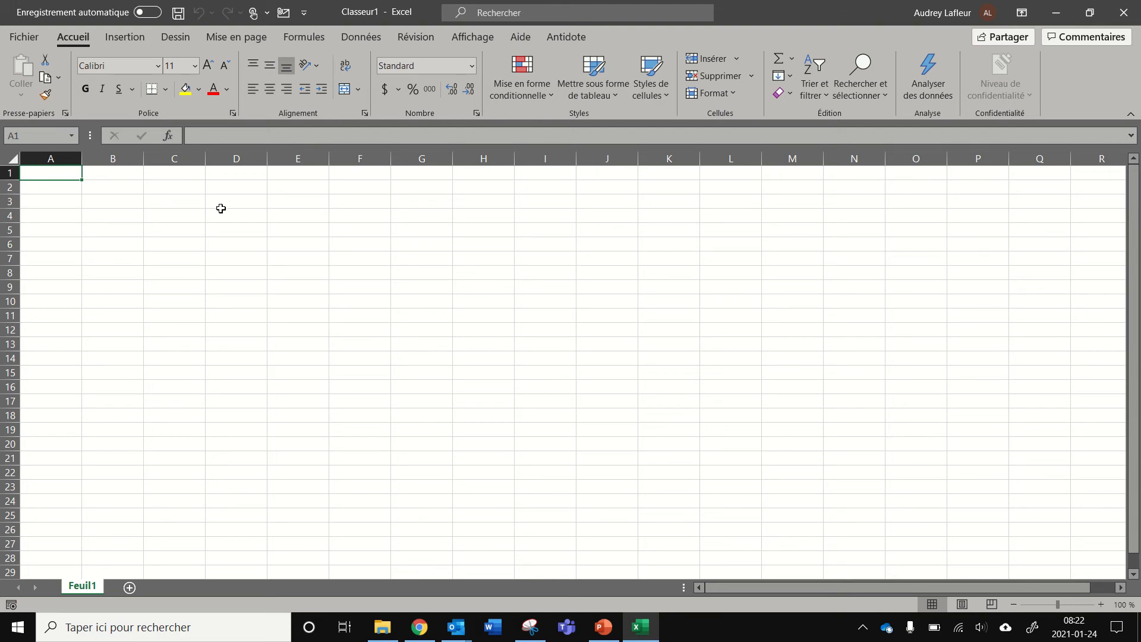
Open the file Fichier texte.txt from the Desktop Excel folder, with the file type filter set to all files
click(24, 40)
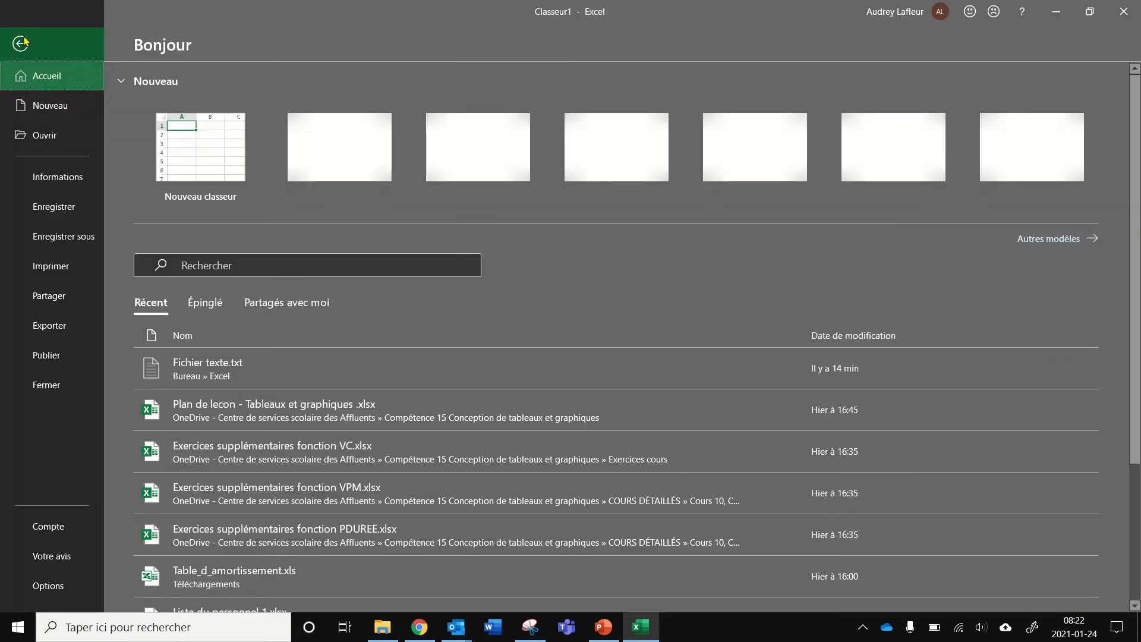
click(45, 137)
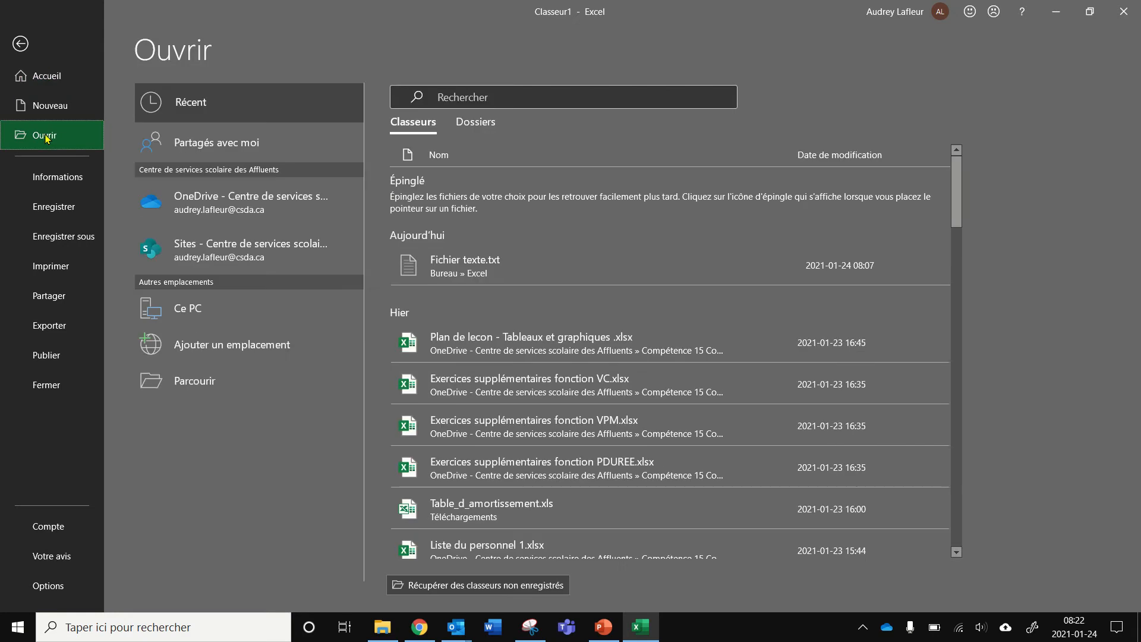
click(193, 384)
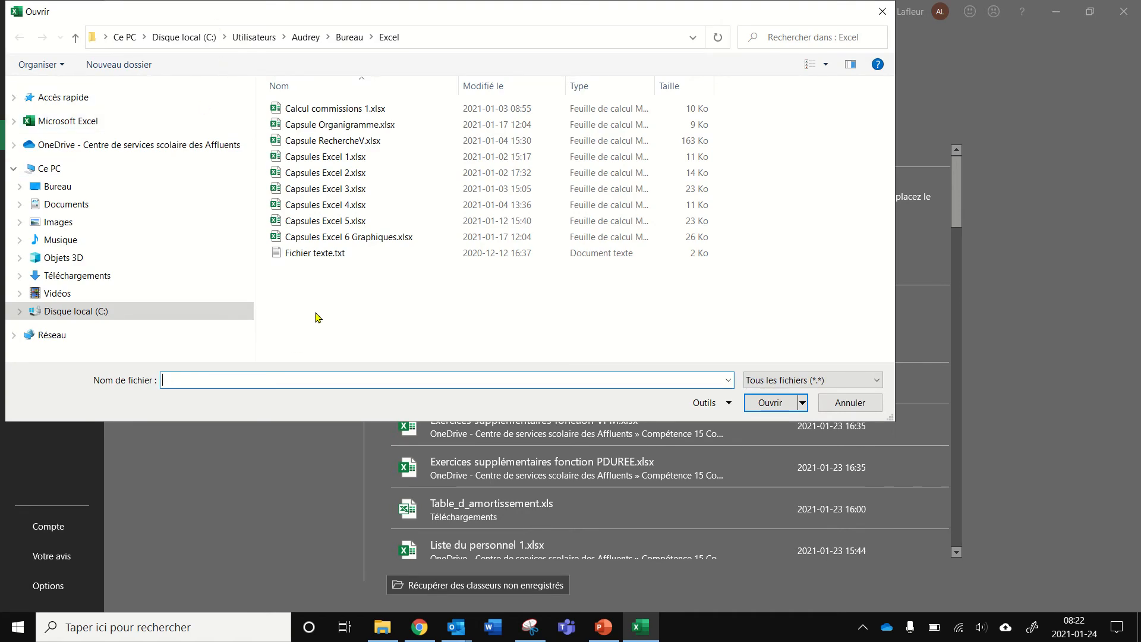
click(878, 381)
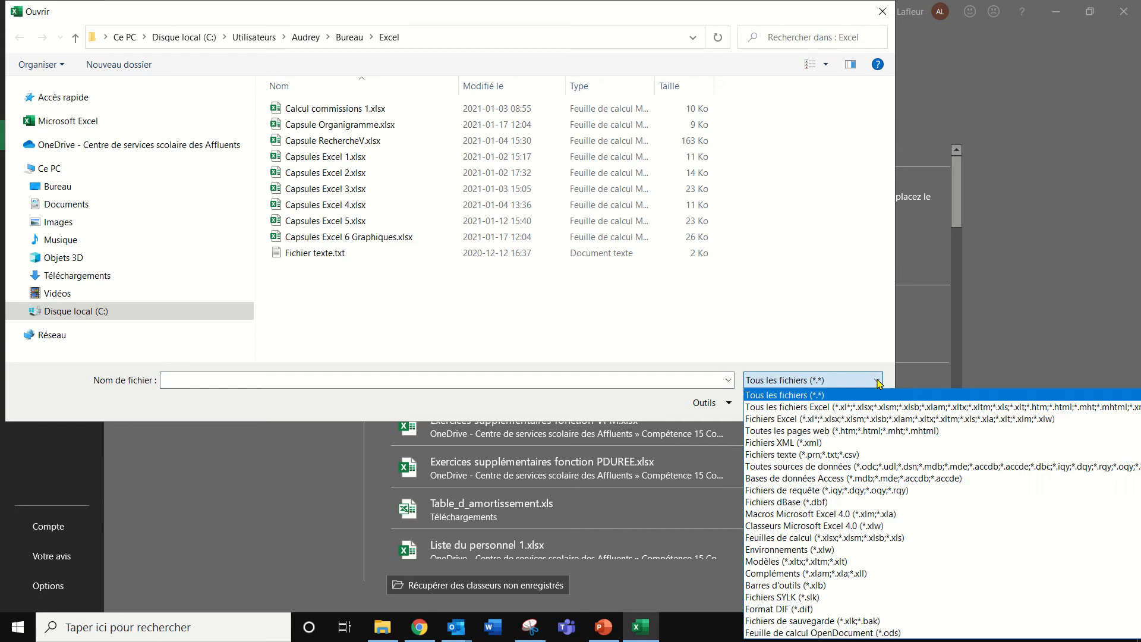
click(865, 407)
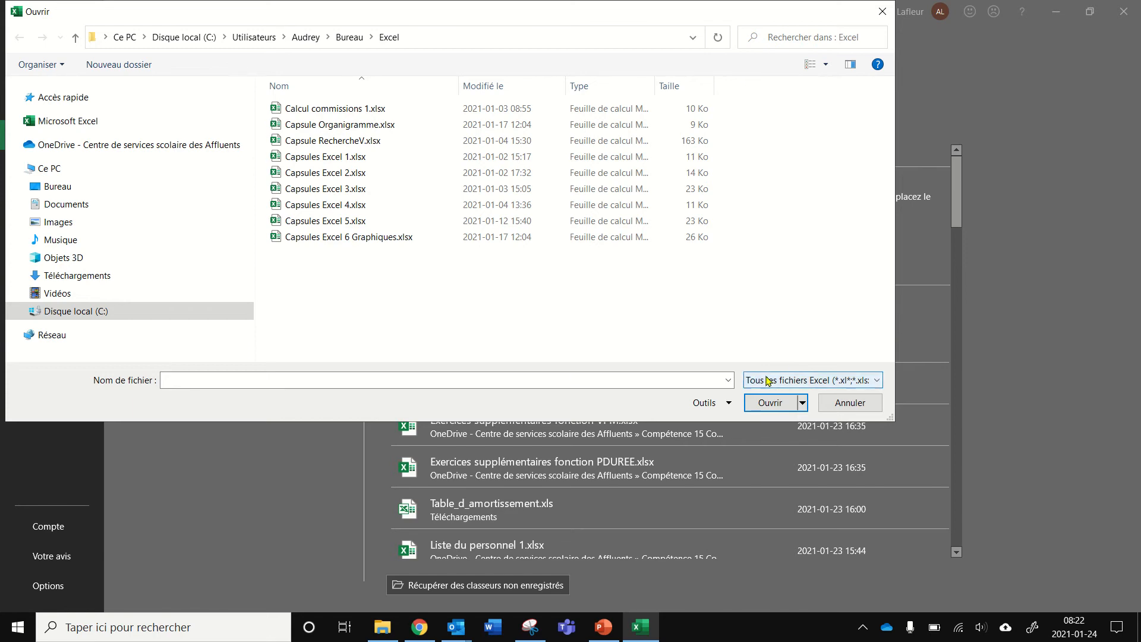
click(872, 383)
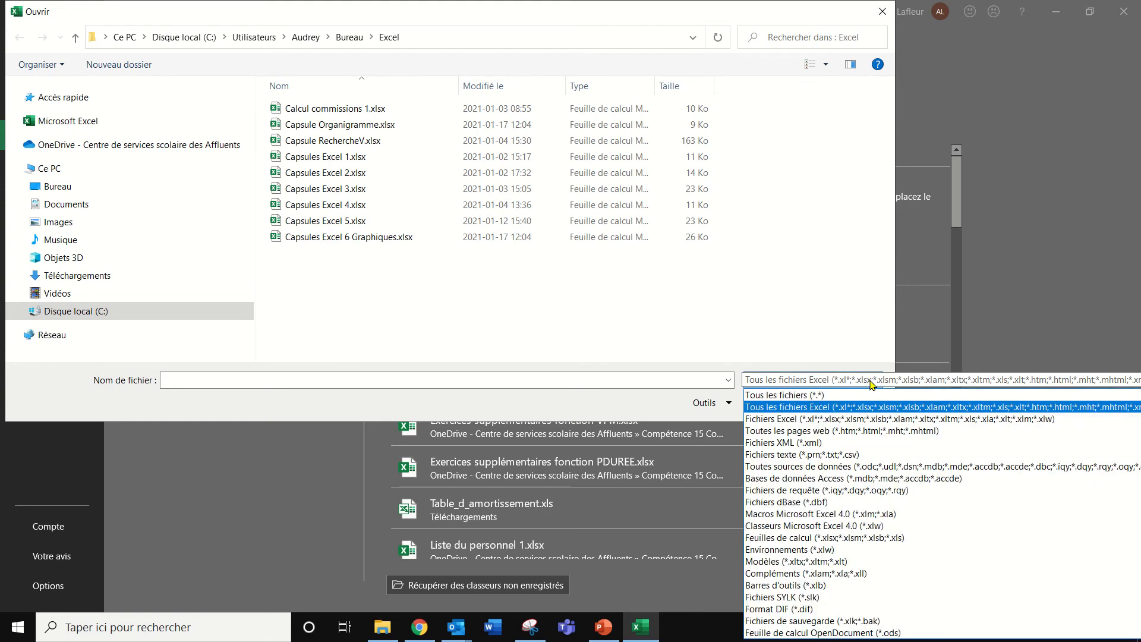
click(818, 396)
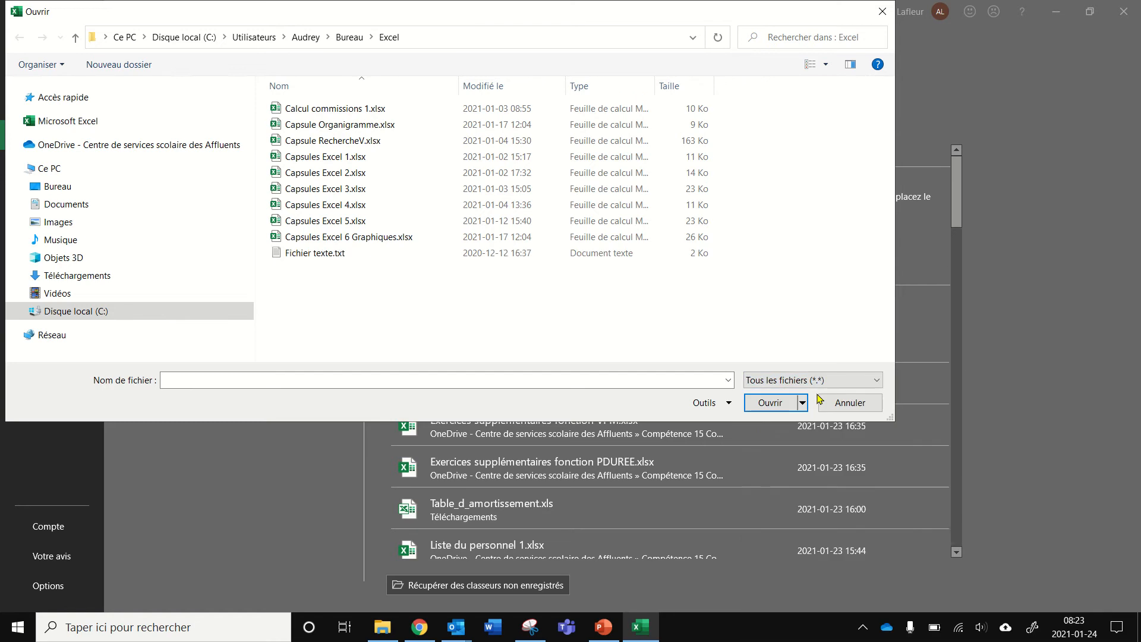
click(317, 255)
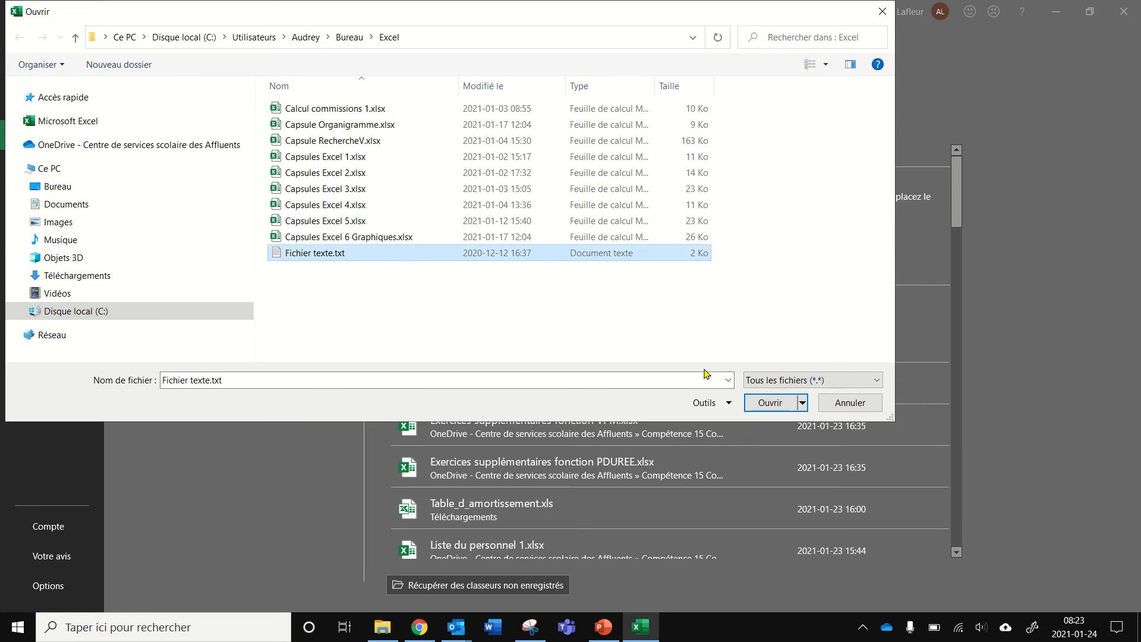
click(770, 404)
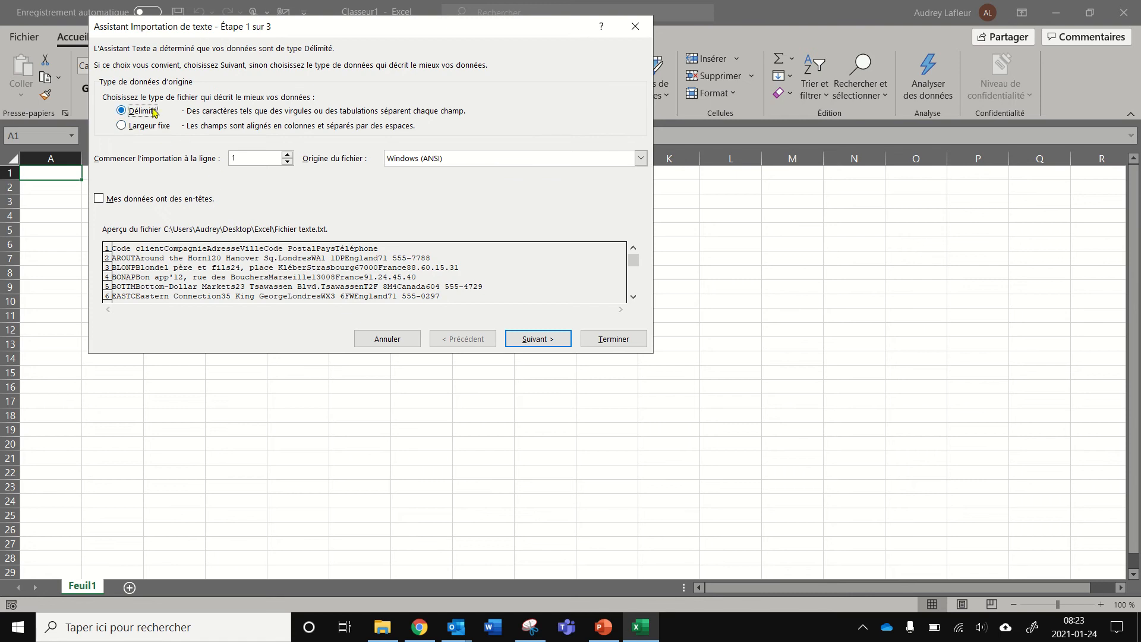
In the Text Import Wizard, indicate the data has headers and keep the delimited tab separators, advancing to the column format step
click(99, 201)
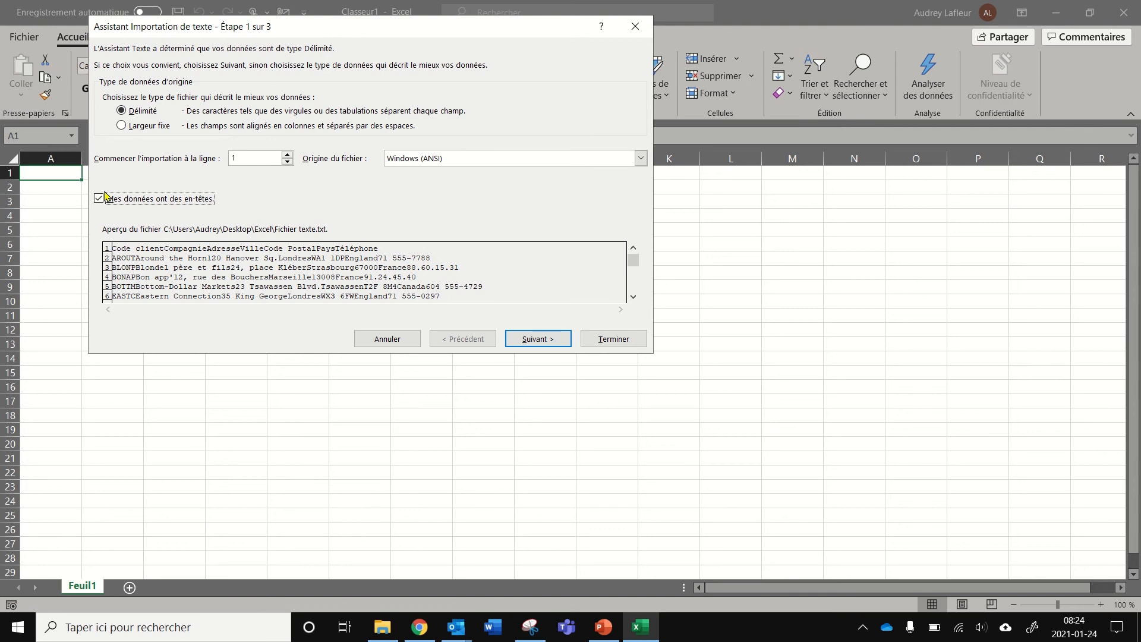
click(538, 341)
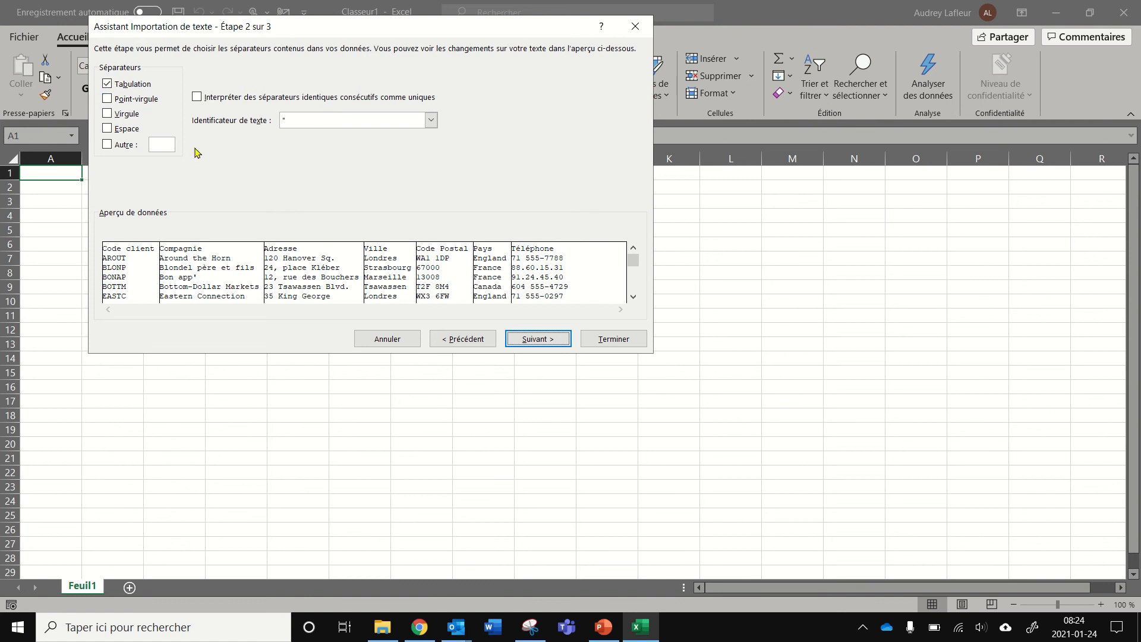
click(536, 340)
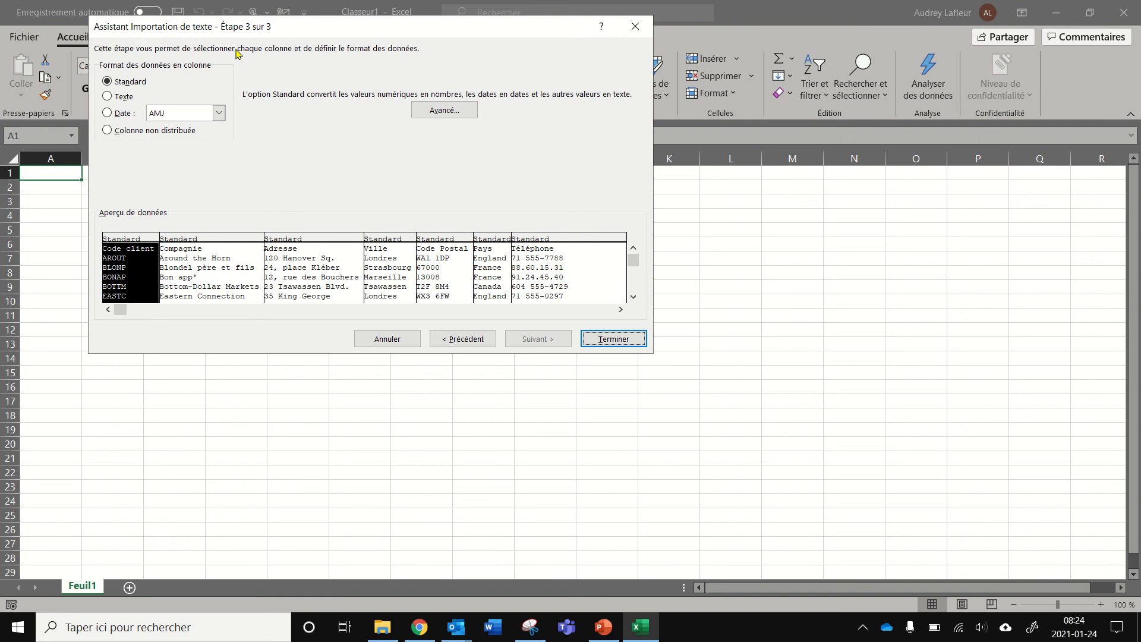
Try a Date (AMJ) format on the Code client column, set it back to Standard, and finish the import
click(187, 240)
click(301, 245)
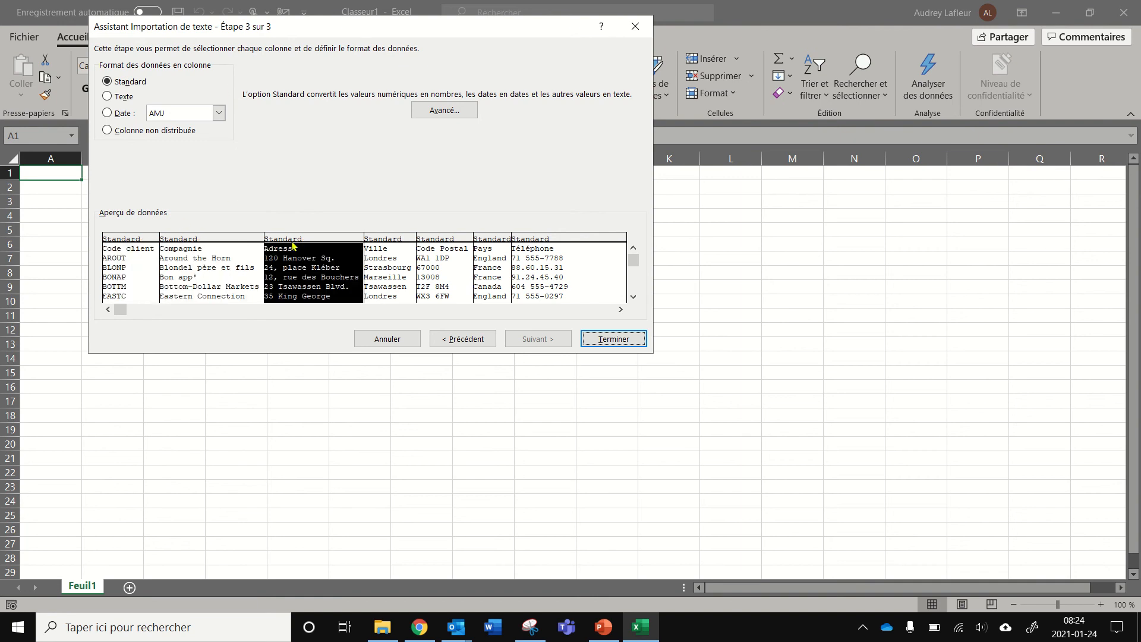
click(146, 243)
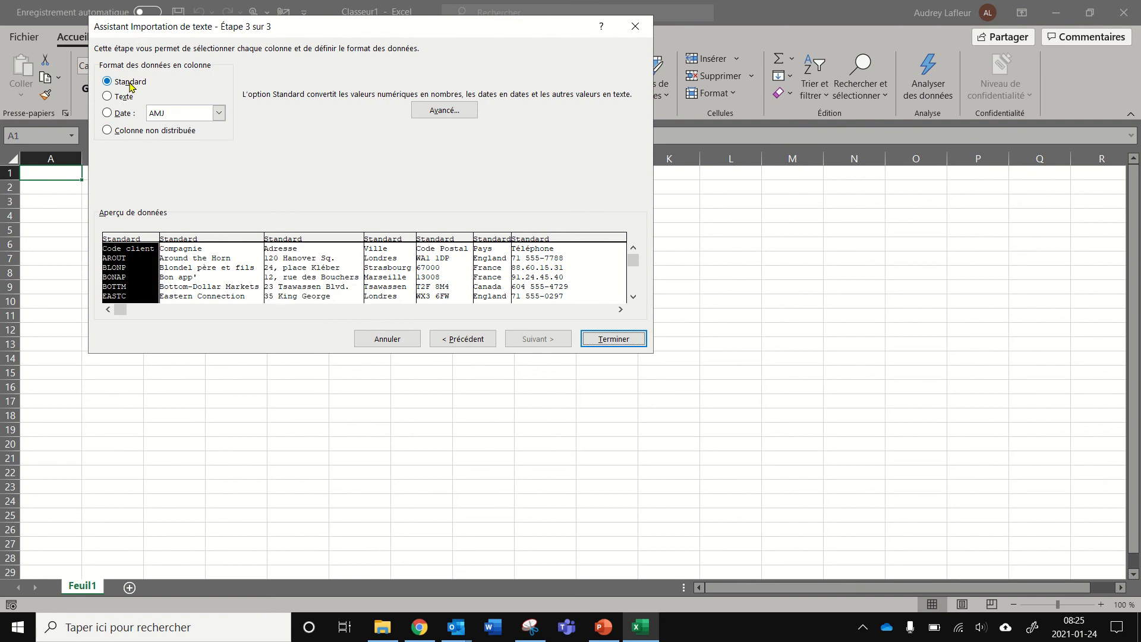
click(109, 114)
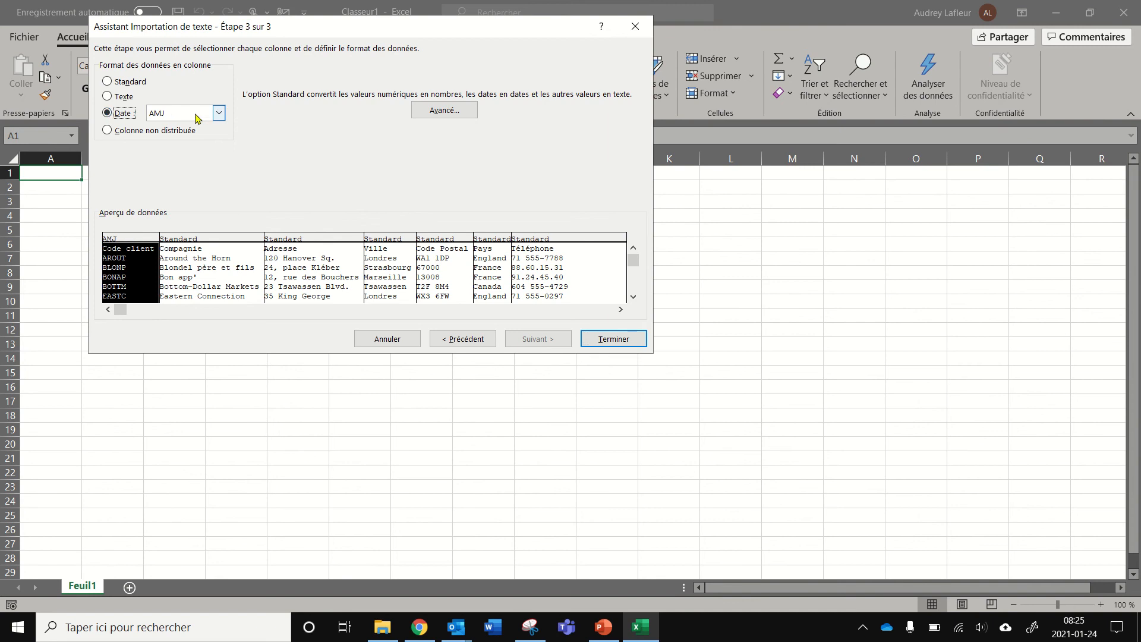
click(219, 112)
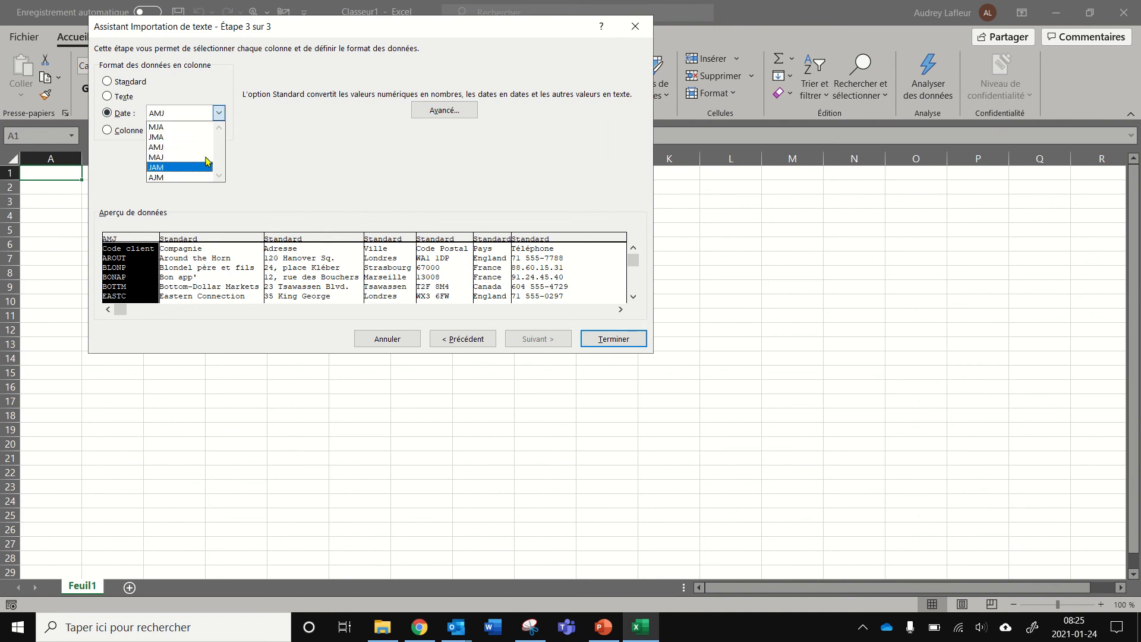
click(218, 113)
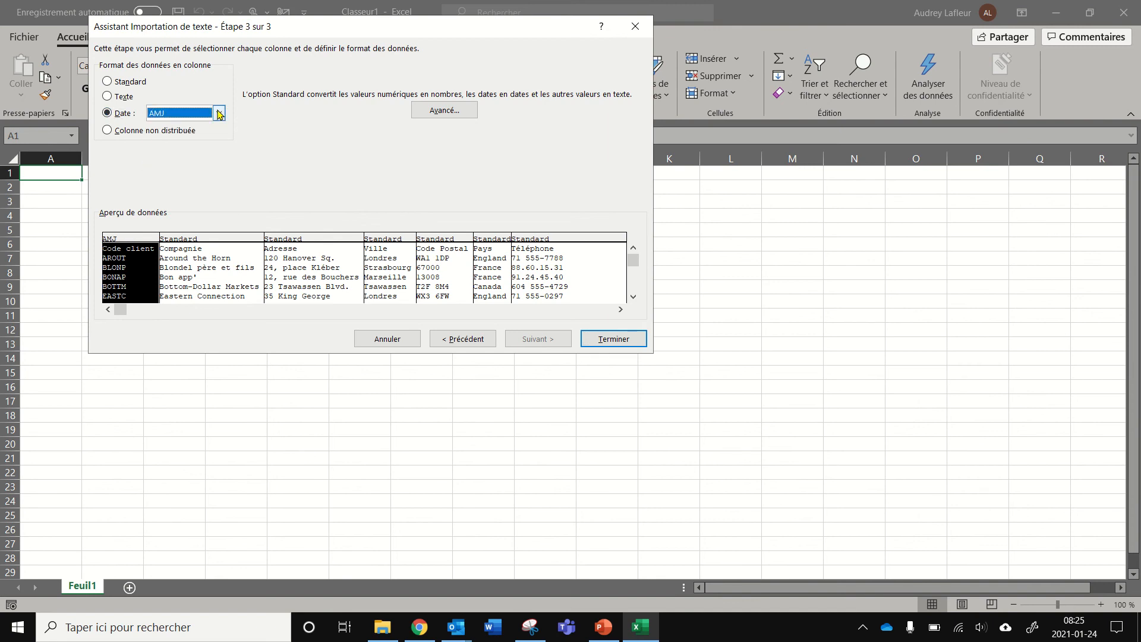
click(107, 83)
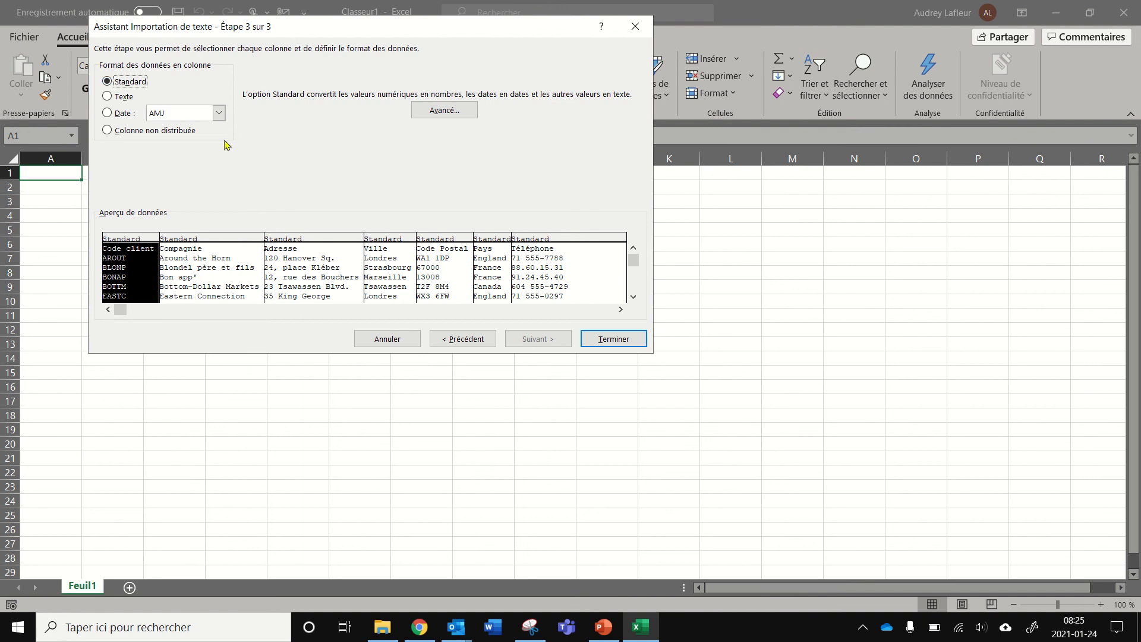
click(616, 341)
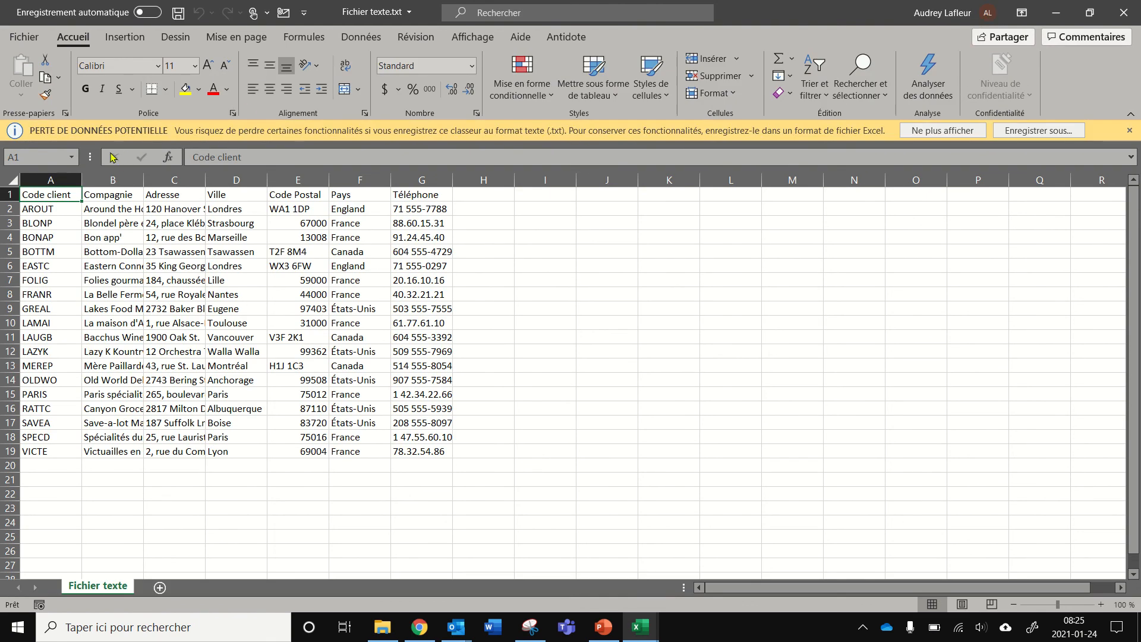
Dismiss the potential data loss warning and autofit the widths of the Compagnie and Adresse columns
click(971, 131)
double_click(143, 161)
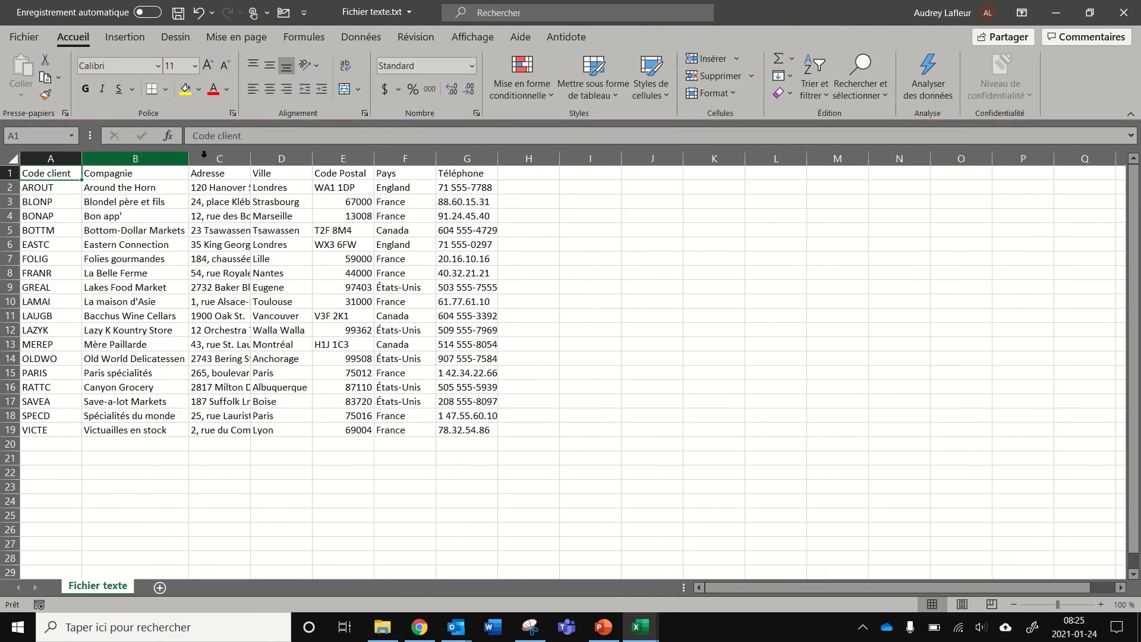
click(220, 159)
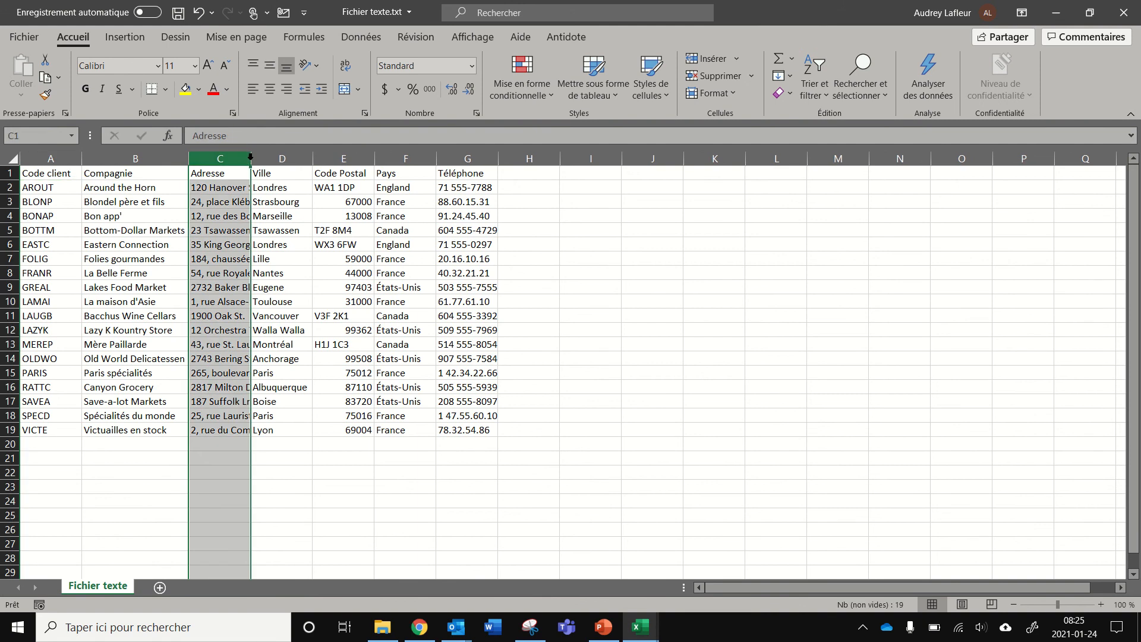
double_click(250, 160)
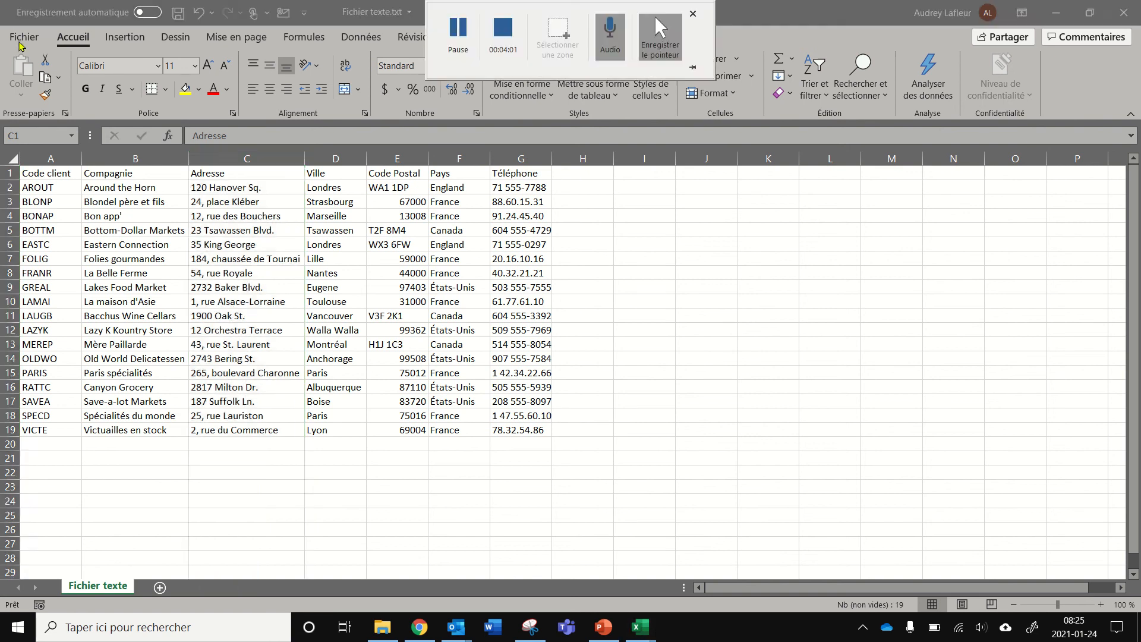
Save the workbook as Fichier texte in Excel Workbook (*.xlsx) format in the Desktop Excel folder
click(20, 40)
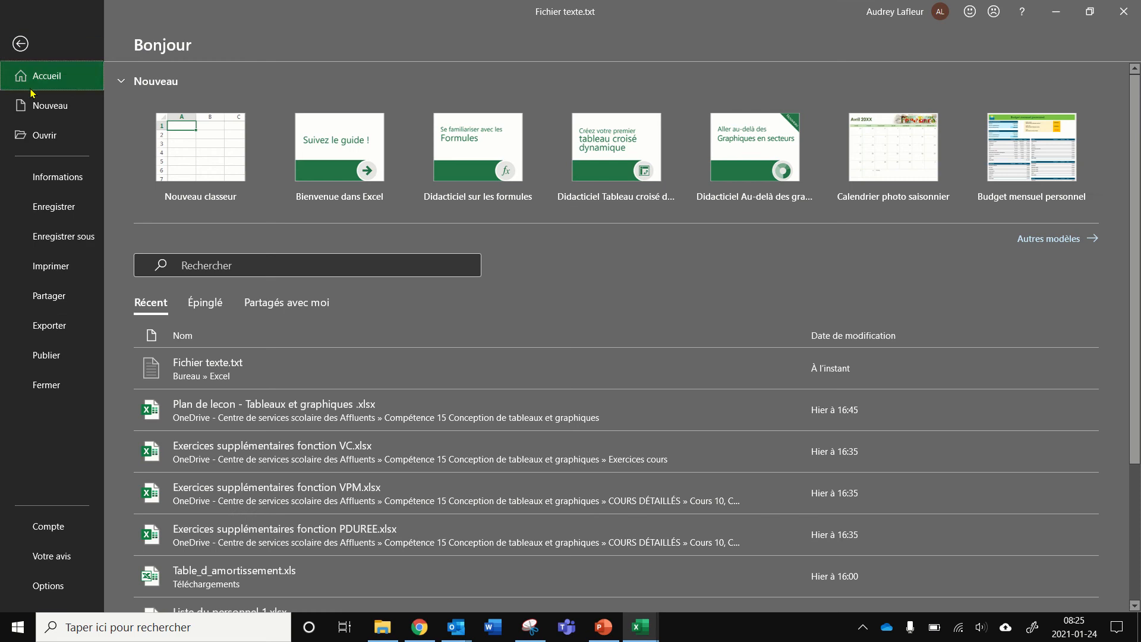
click(60, 240)
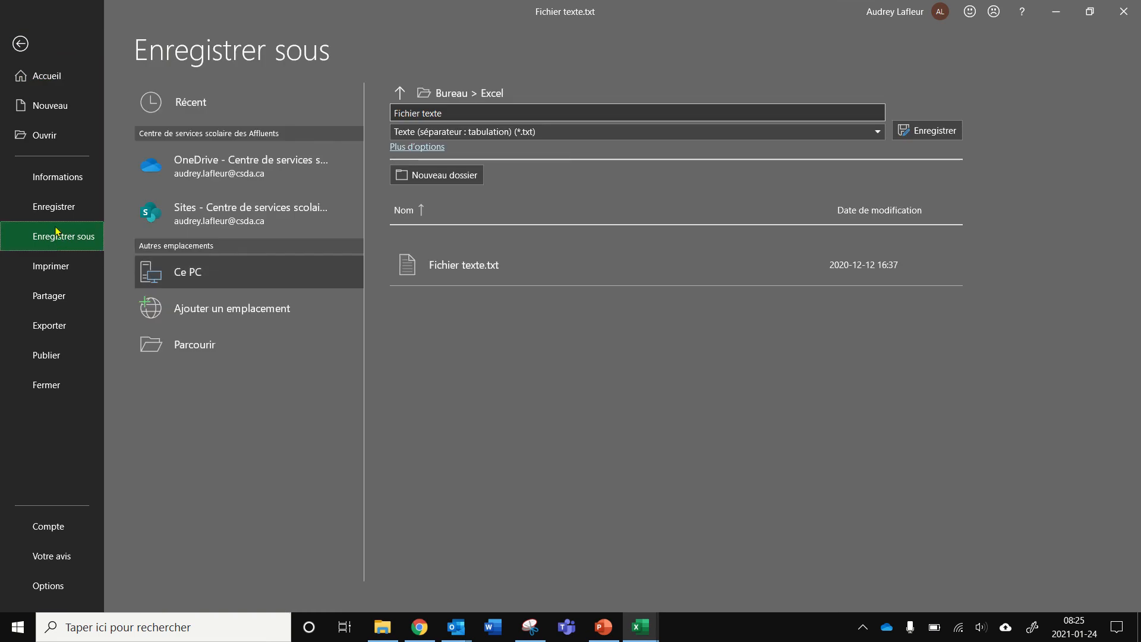
click(198, 342)
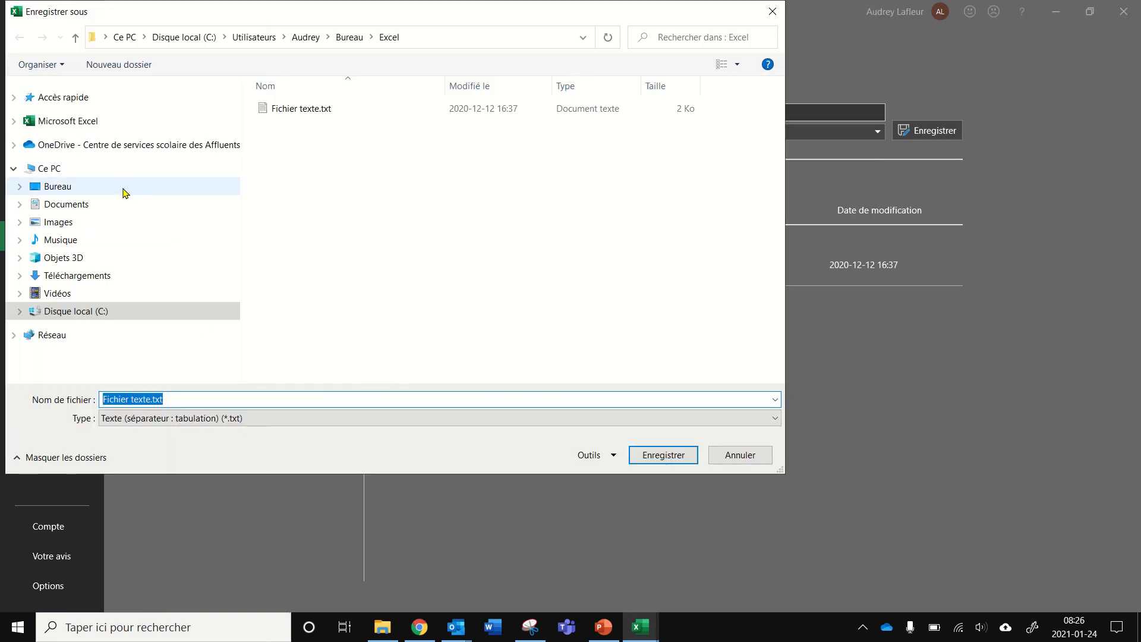
click(122, 188)
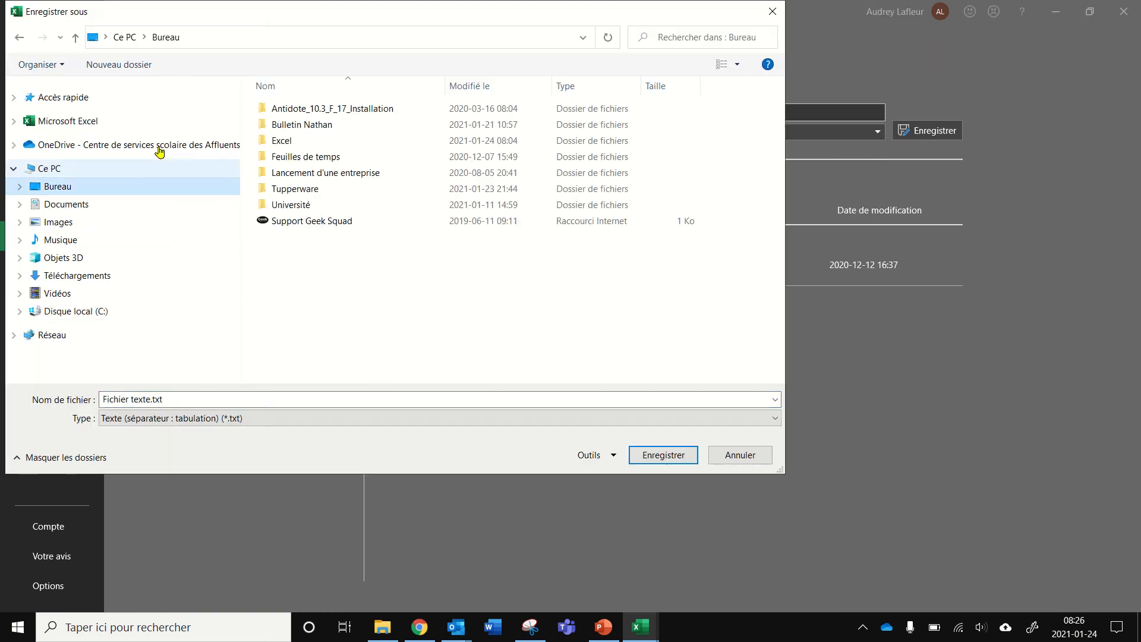
double_click(292, 141)
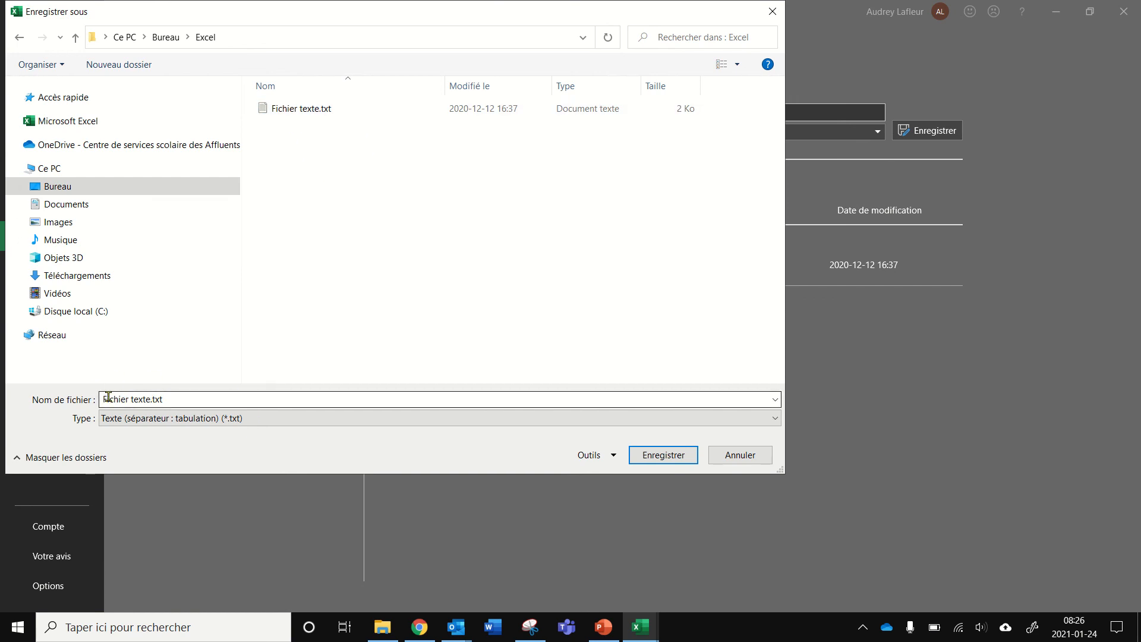
click(150, 399)
drag(150, 399, 22, 391)
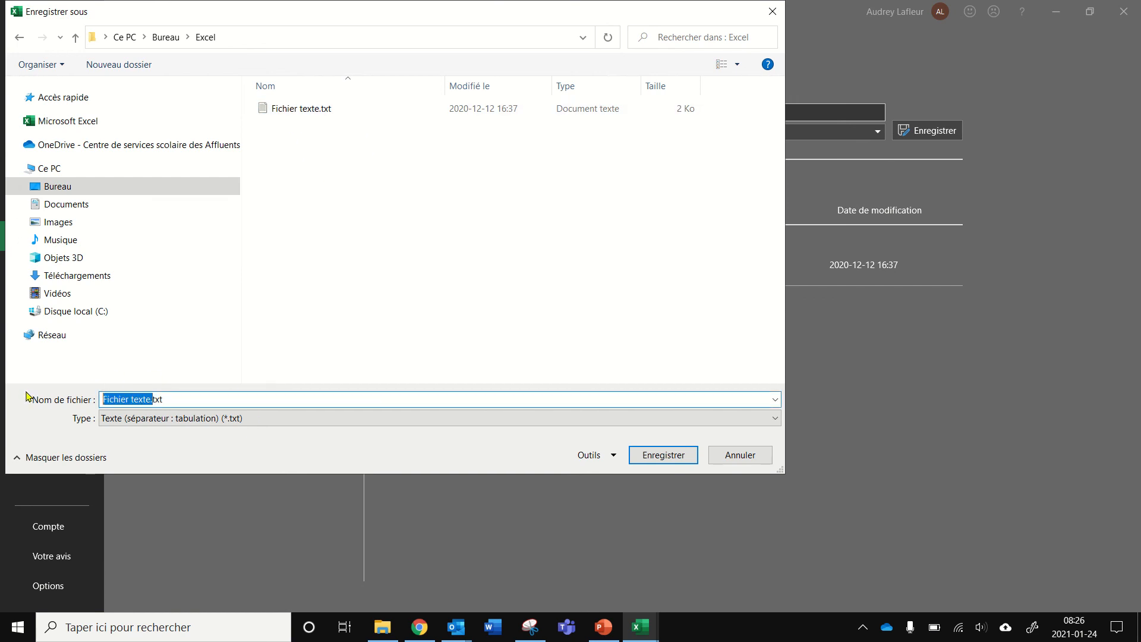
click(172, 399)
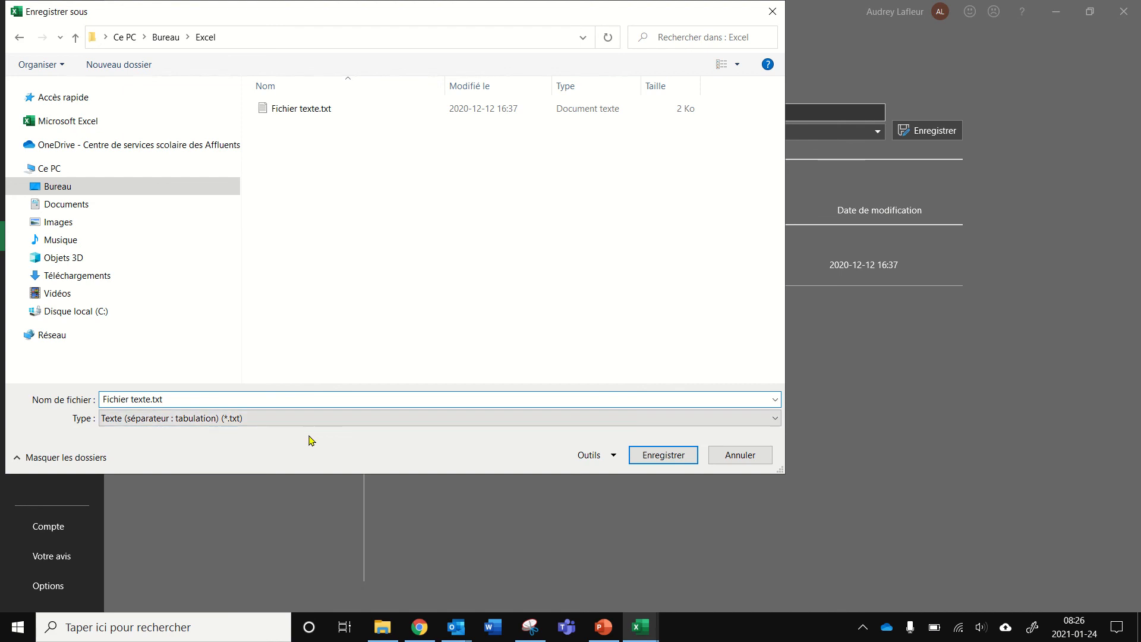
click(775, 418)
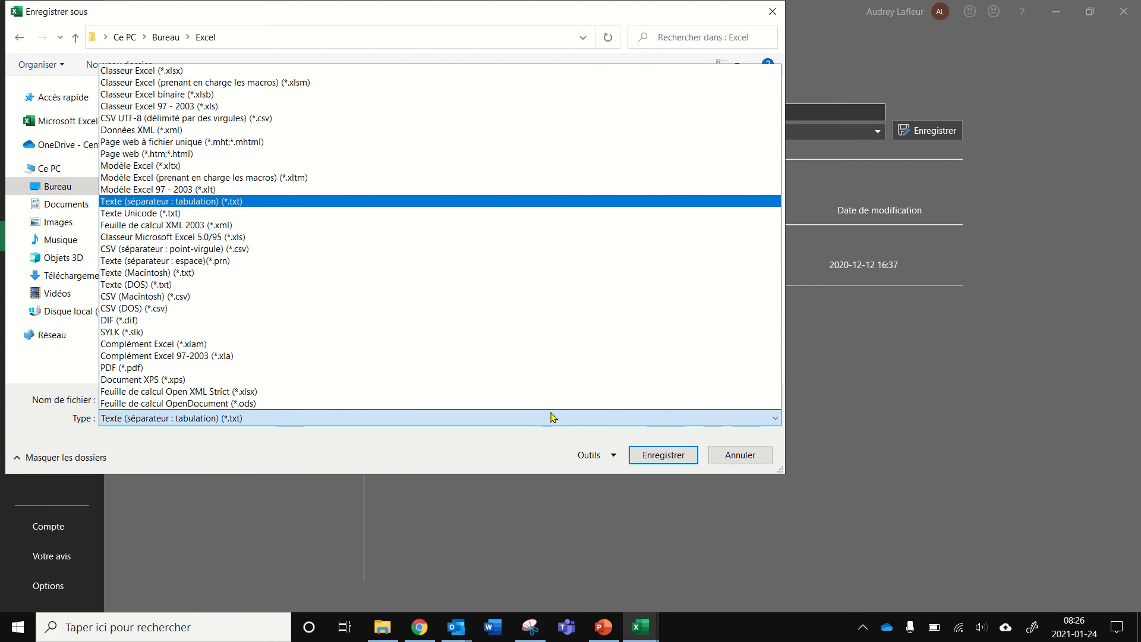
click(169, 73)
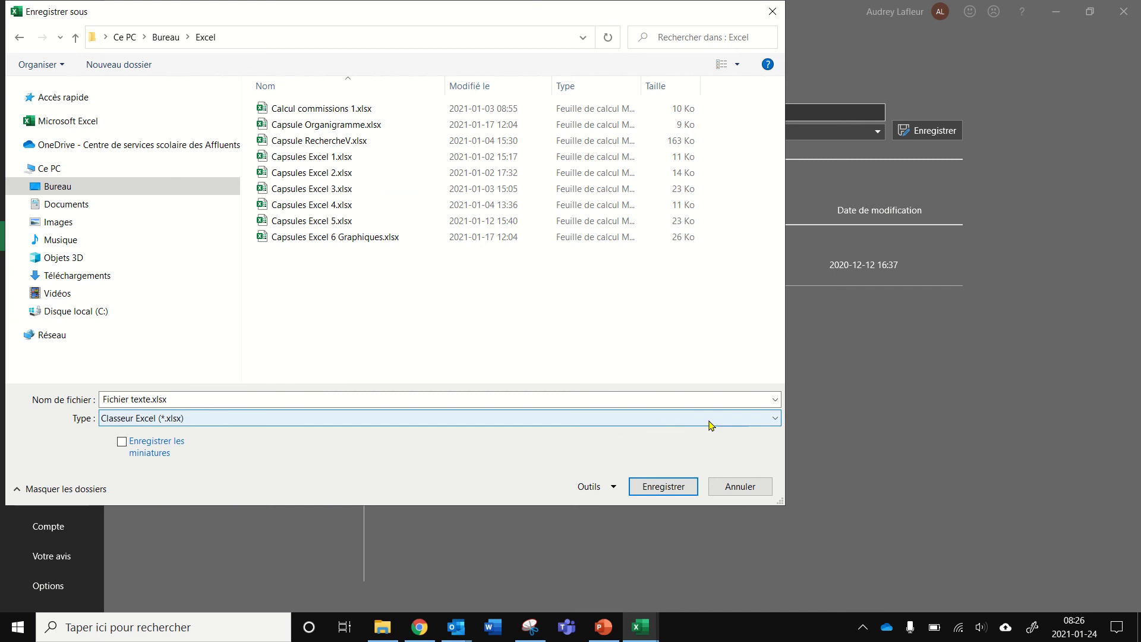
click(669, 489)
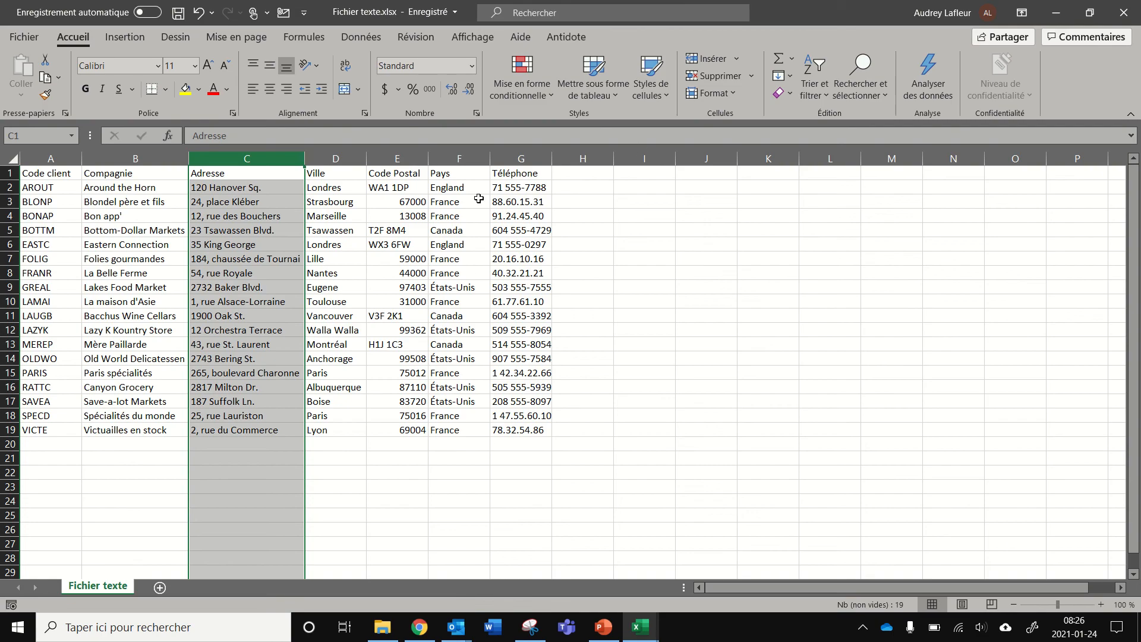